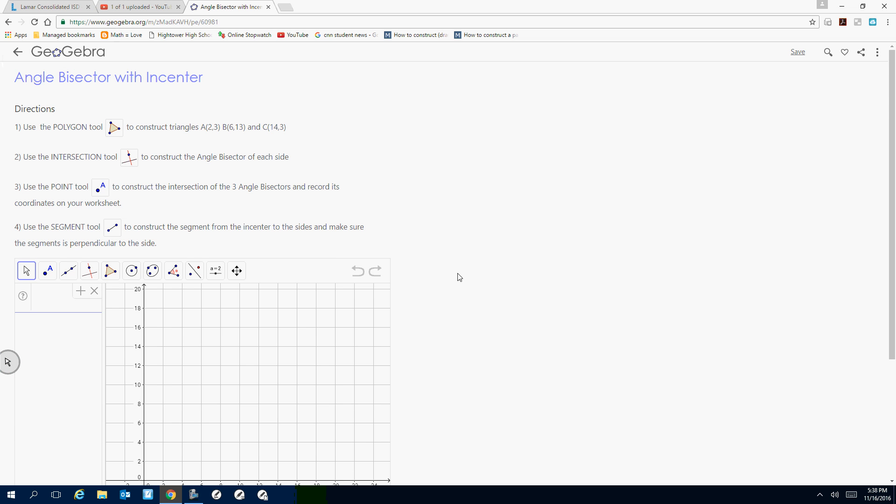
Construct triangle ABC with the Polygon tool, placing its vertices at about A(2, 3), B(6, 13) and C(14, 3).
scroll(456, 285, down, 2)
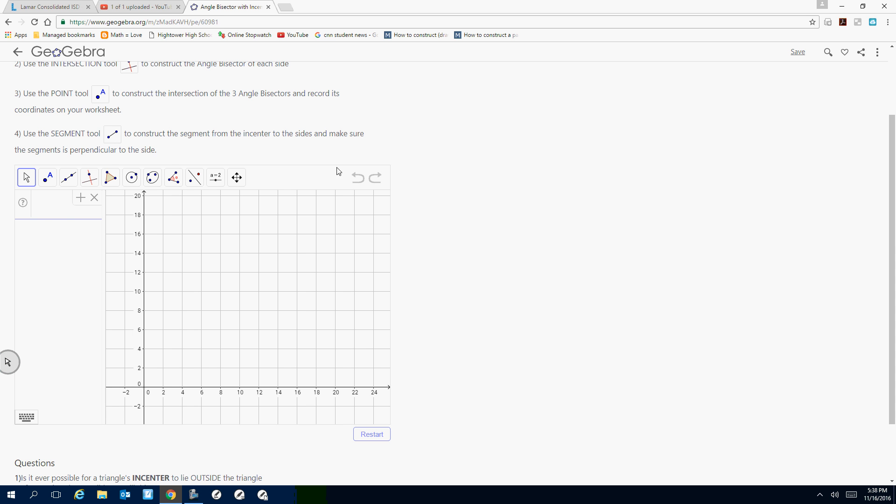
scroll(276, 122, up, 2)
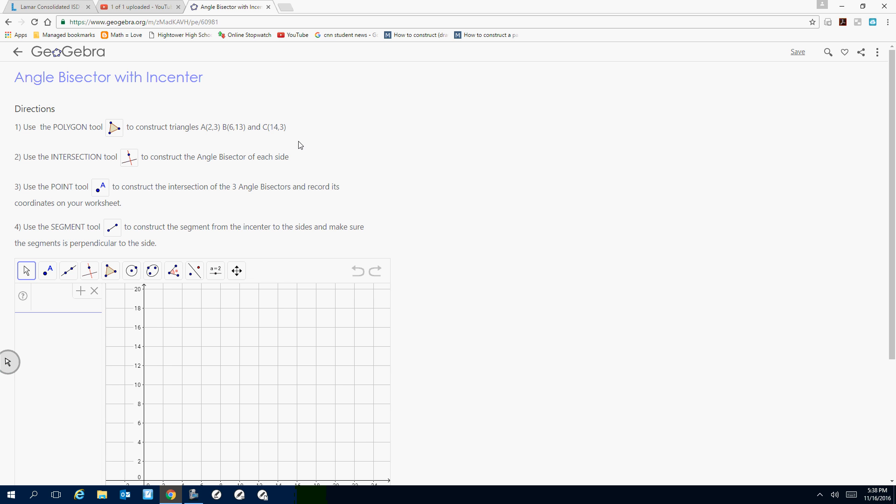
scroll(500, 274, down, 1)
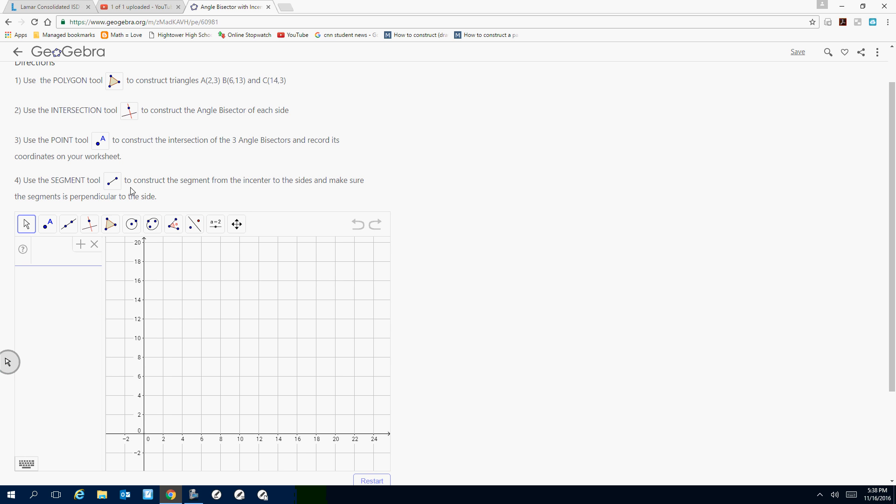
click(111, 226)
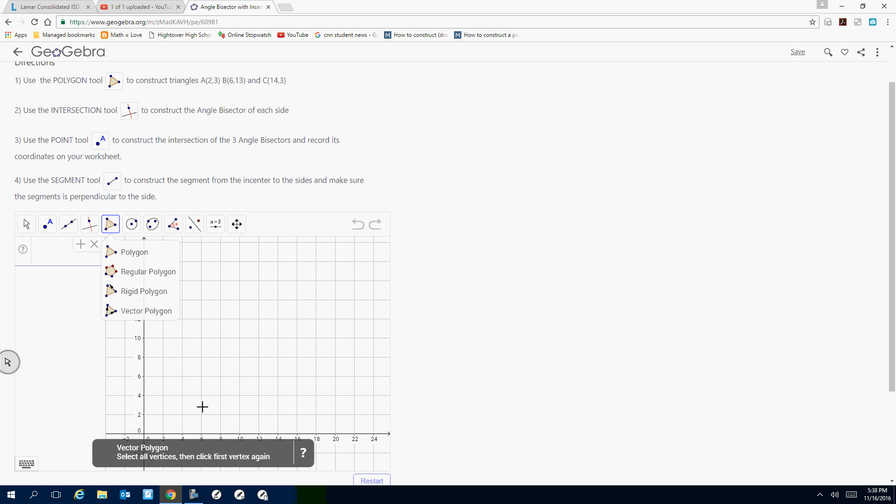
click(163, 405)
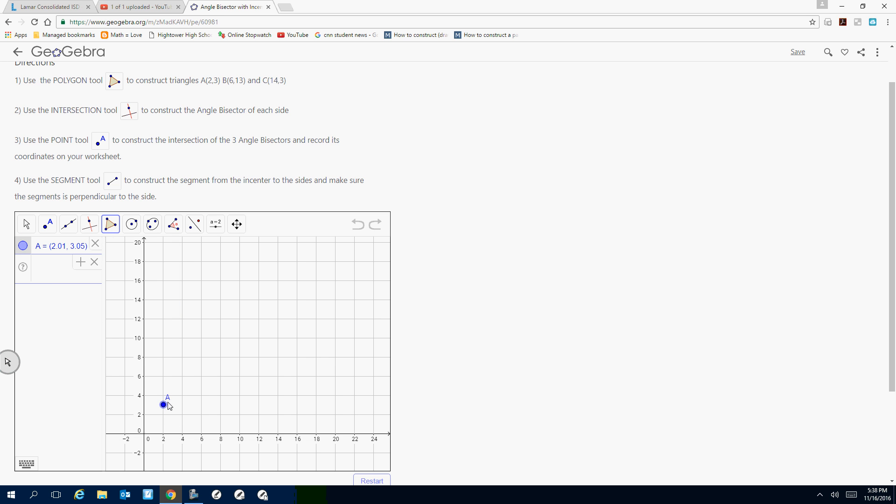
click(201, 307)
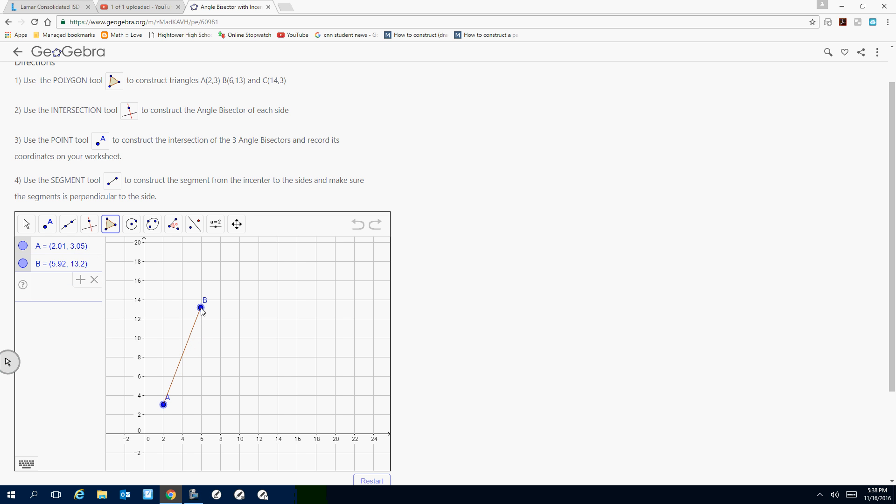
click(279, 404)
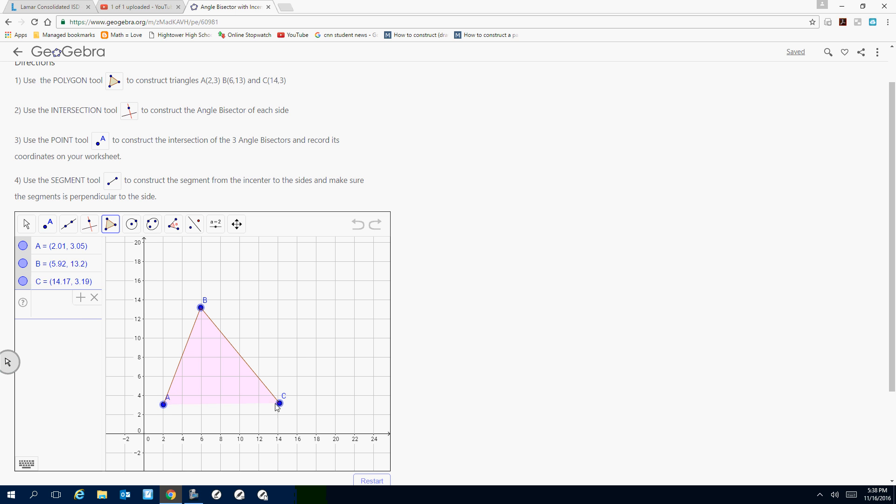
click(164, 405)
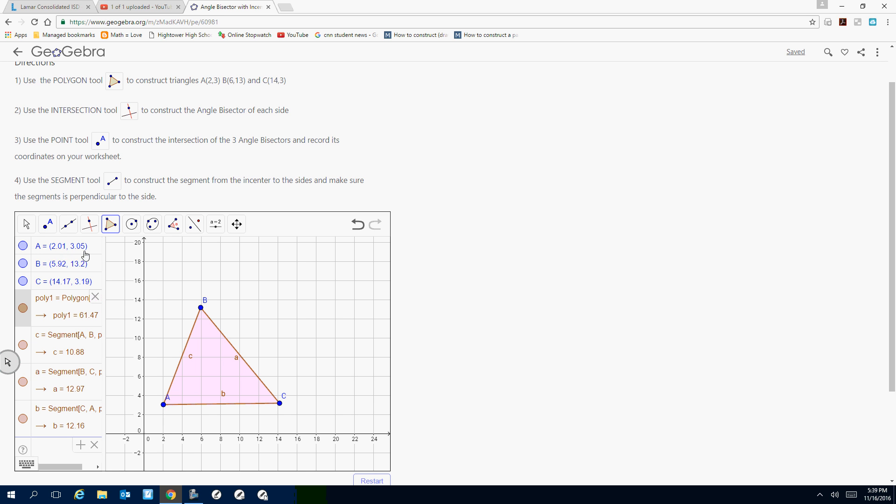
Set the coordinates of point A to exactly (2, 3).
click(69, 247)
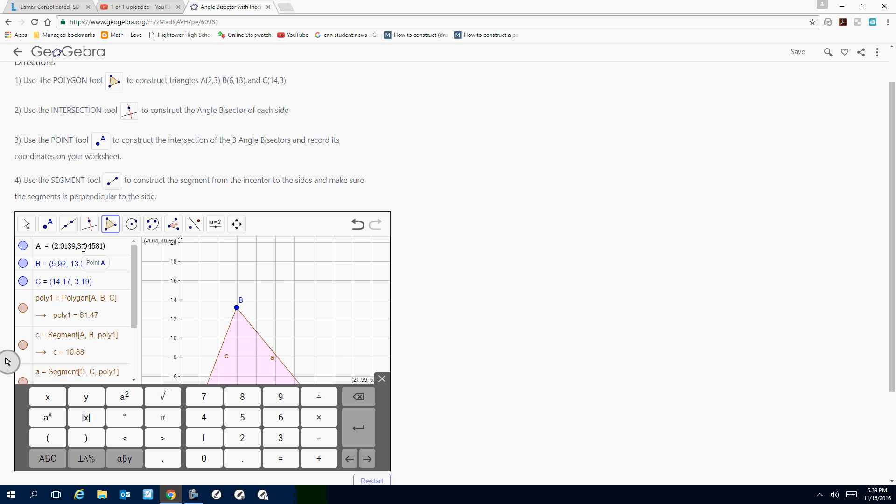
drag(75, 247, 62, 246)
key(BackSpace)
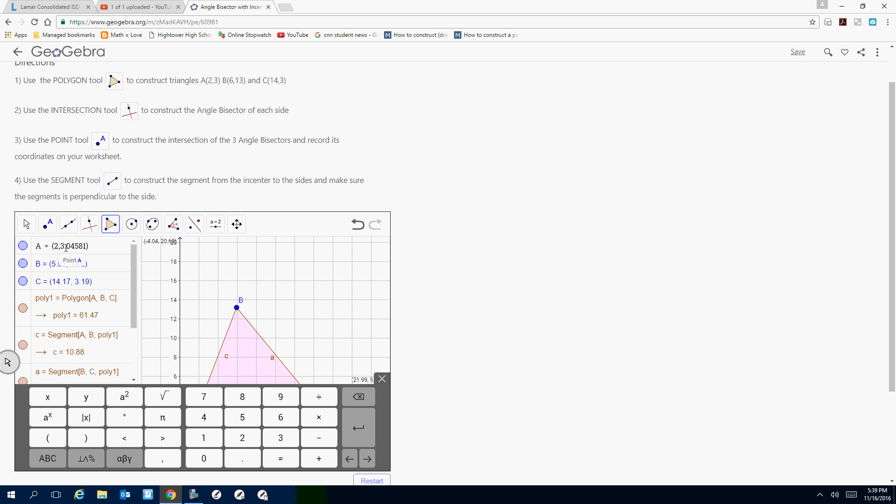
key(Delete)
key(Delete)
key(Delete)
key(Delete)
key(Delete)
key(Return)
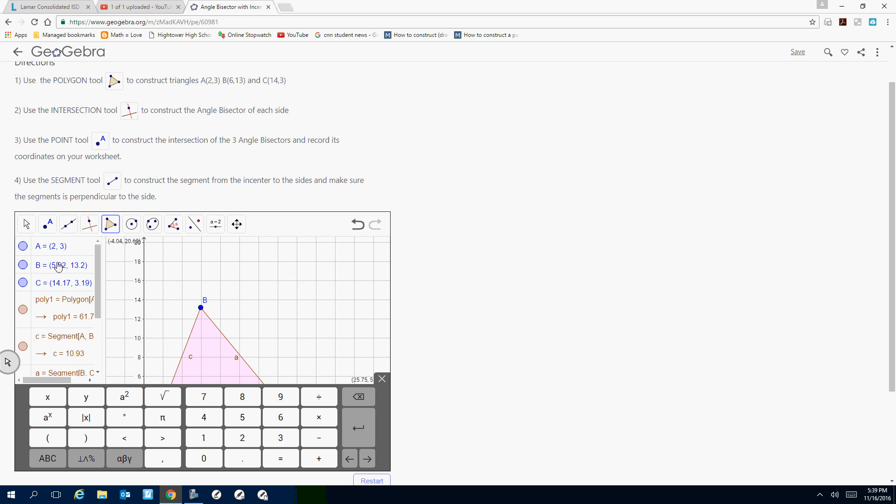
Open point B's coordinates for editing and select its x-value.
click(58, 267)
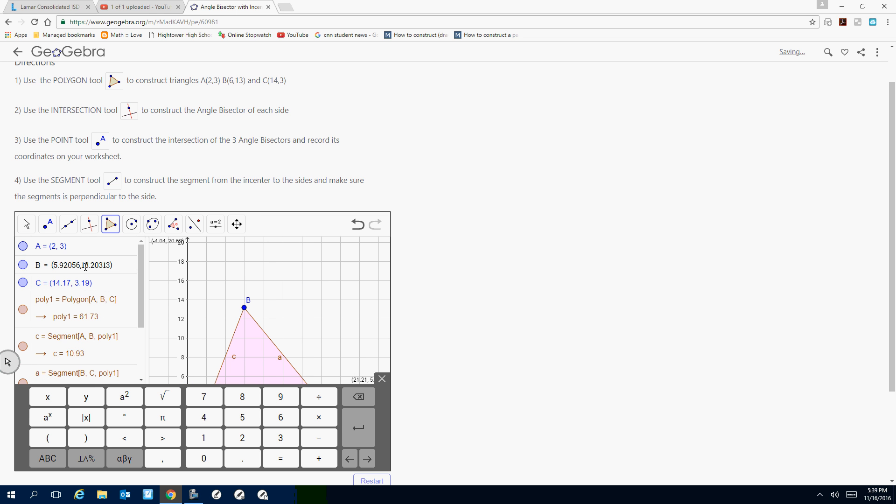
drag(80, 265, 61, 266)
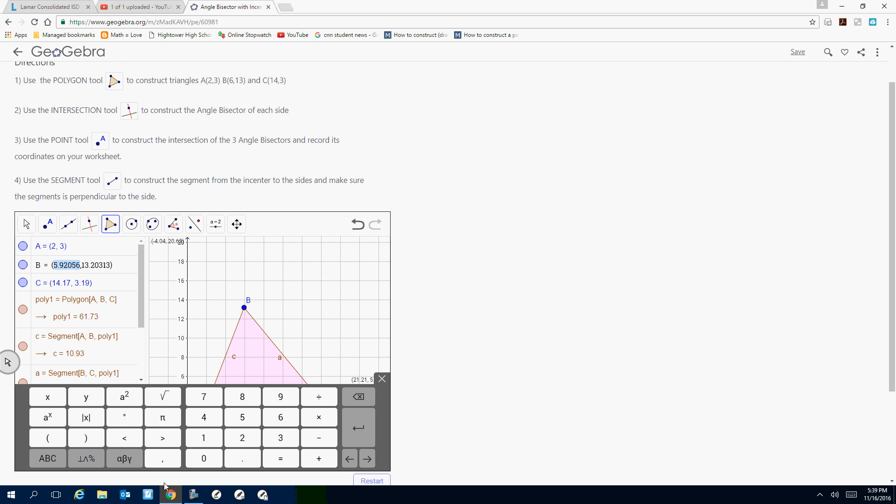
click(194, 494)
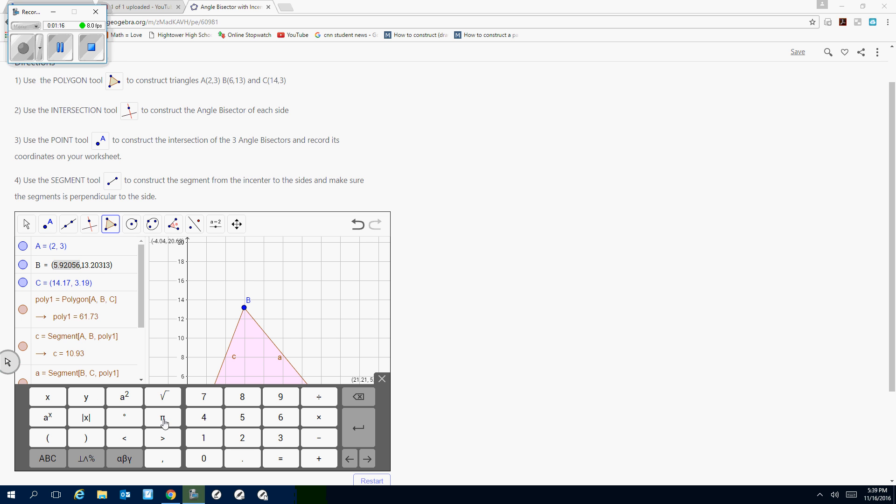
click(60, 47)
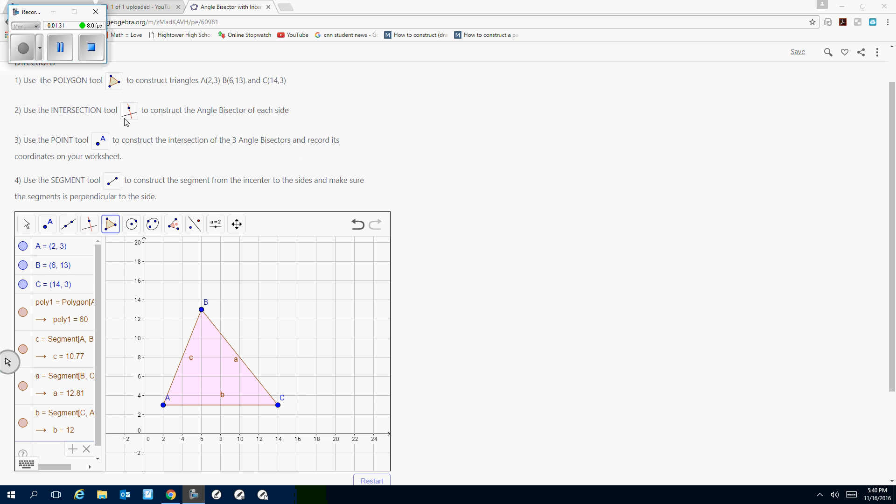
Construct the angle bisector at vertex B with the Angle Bisector tool, using points A, B and C.
click(91, 232)
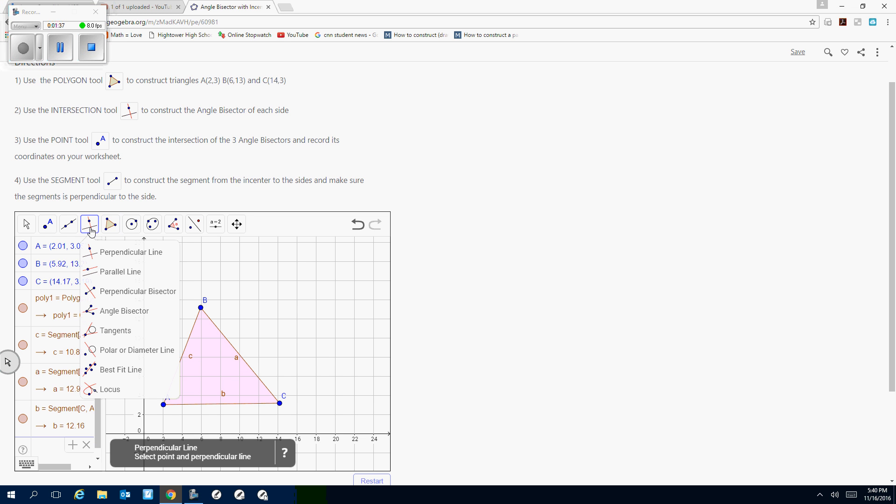
click(117, 318)
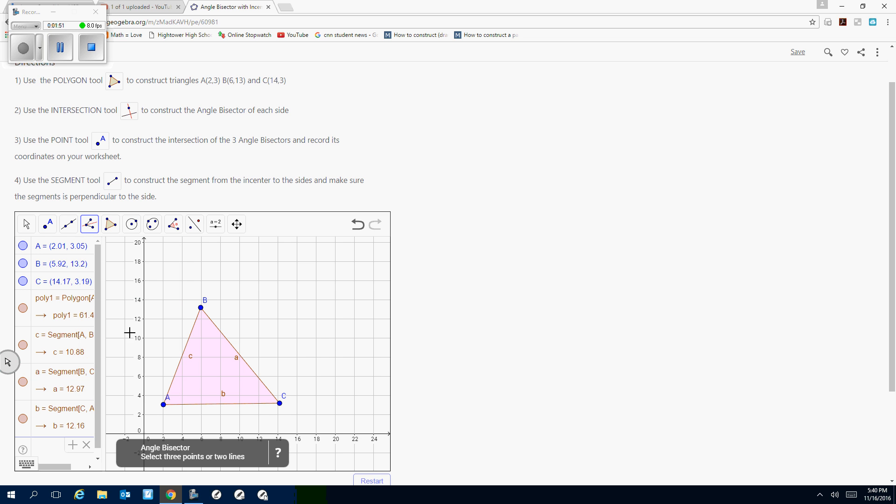
click(164, 404)
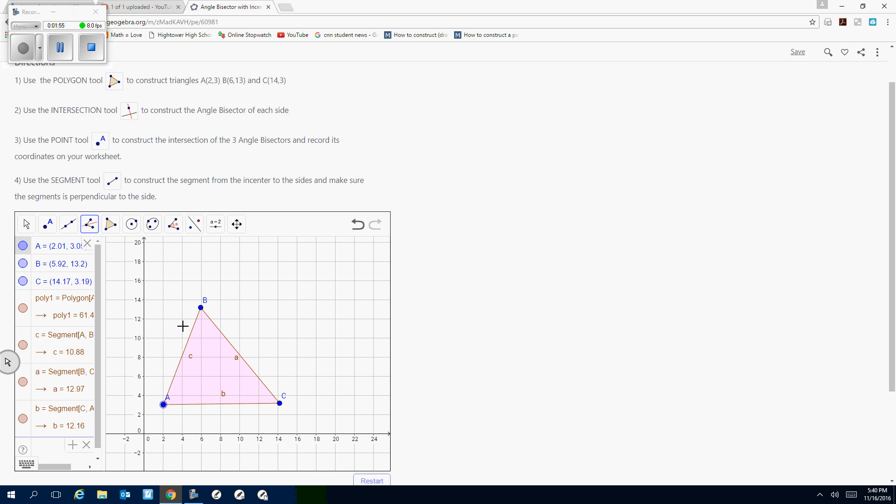
click(200, 307)
click(280, 404)
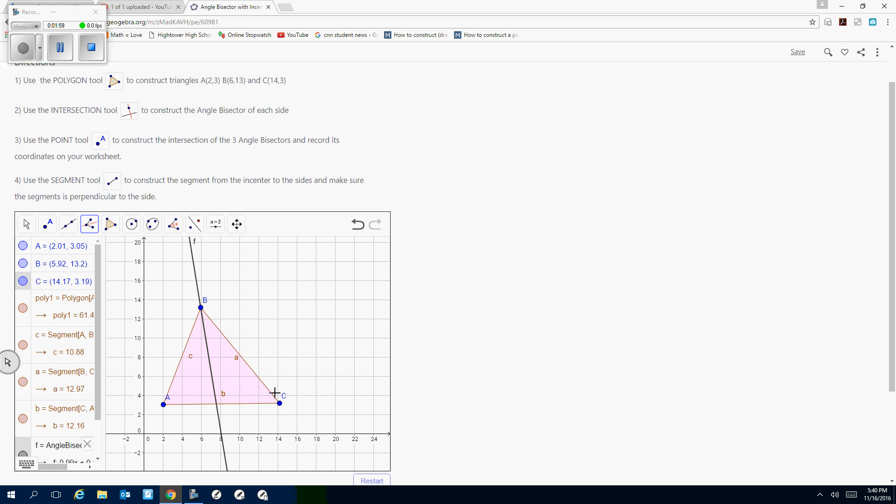
Try to bisect the angle at C using sides BC and AC, and undo that attempt.
click(279, 404)
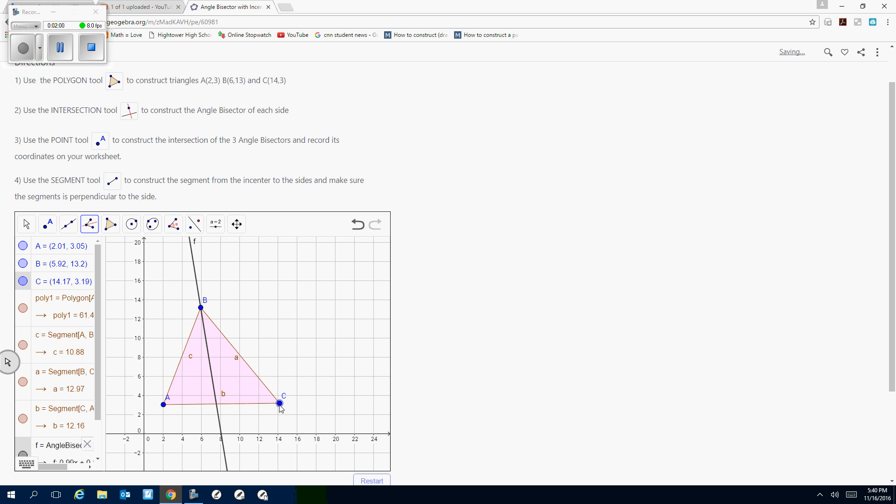
click(253, 372)
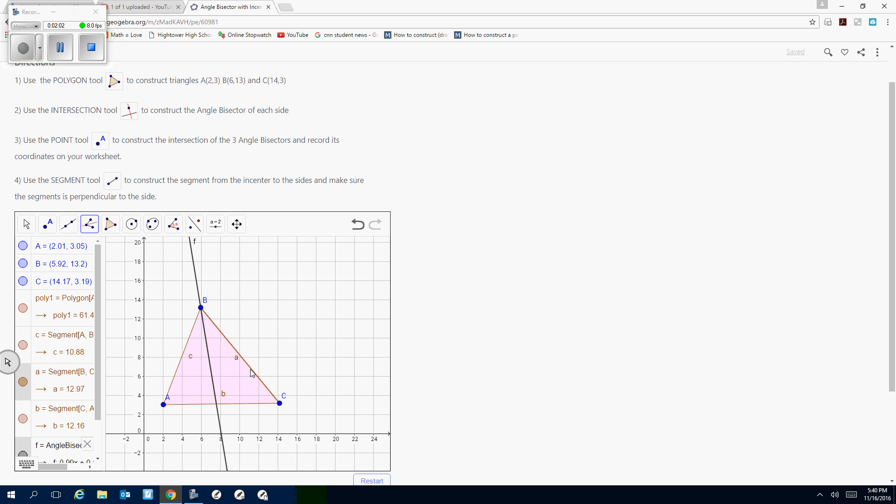
click(245, 404)
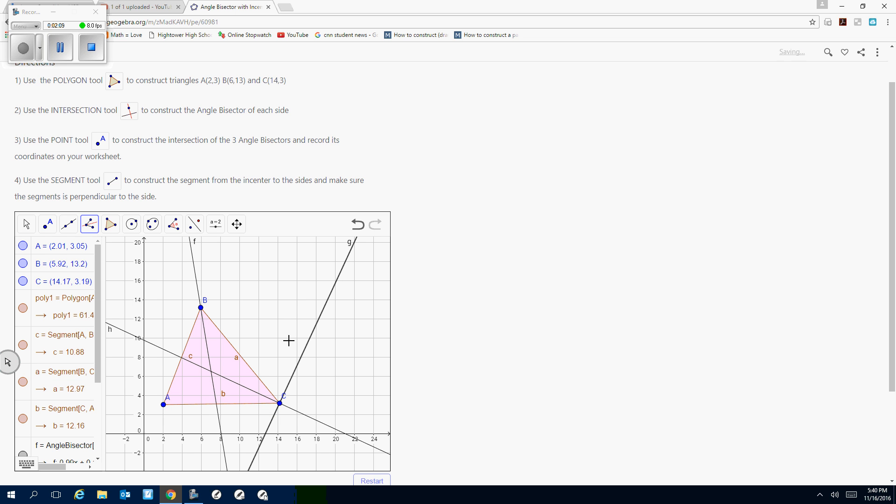
click(363, 229)
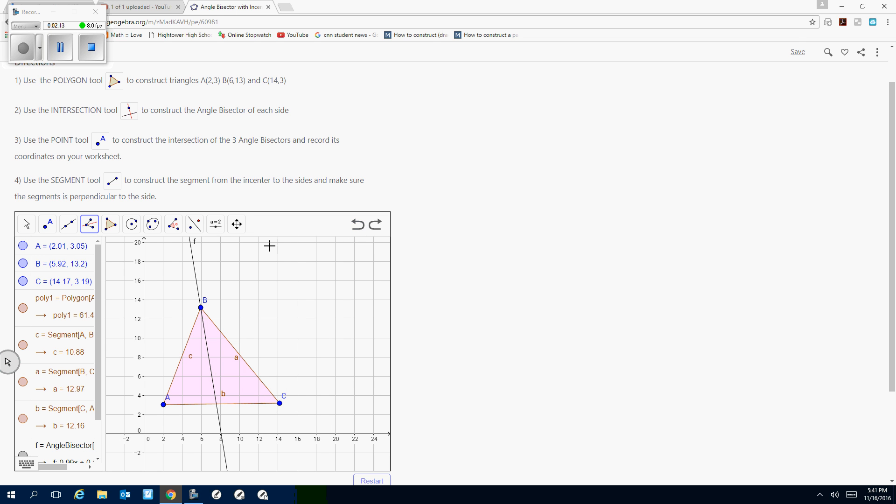
Construct the angle bisector at vertex C from points B, C, A and the one at vertex A from points C, A, B.
click(200, 307)
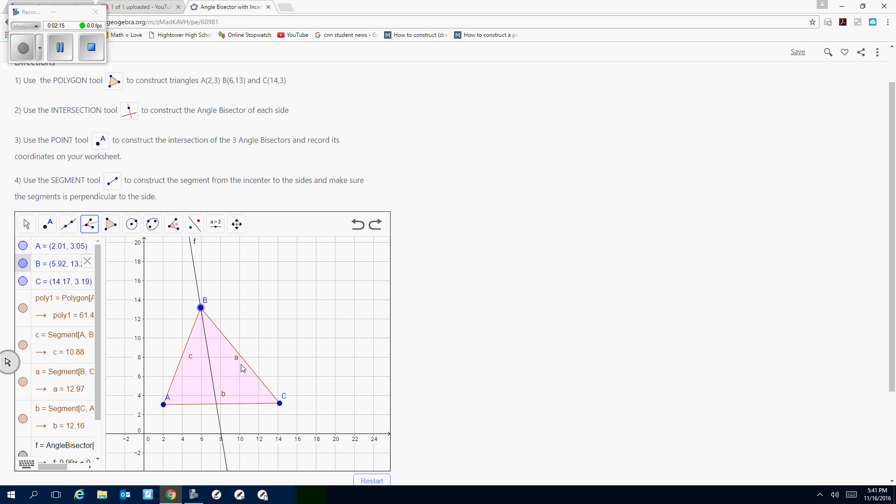
click(279, 403)
click(163, 404)
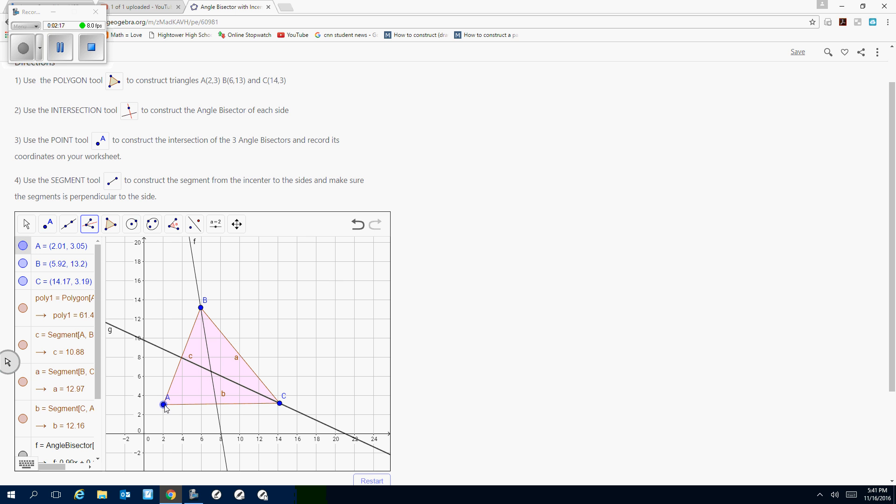
click(279, 403)
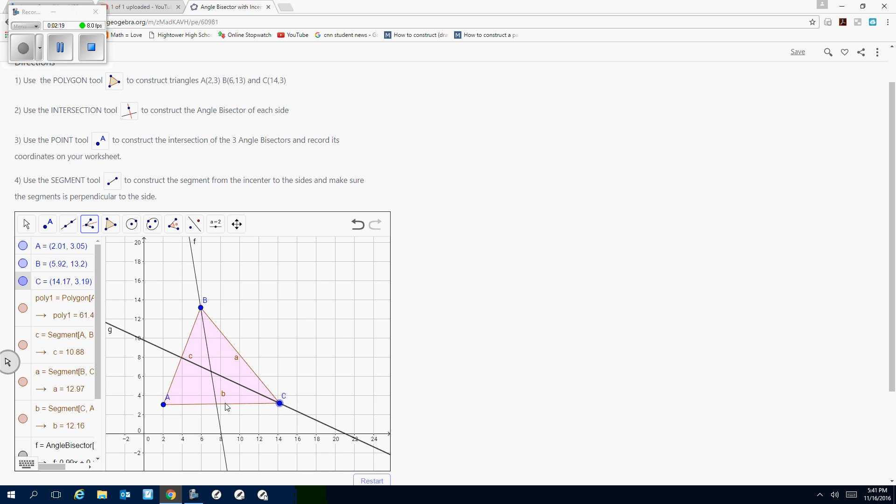
click(163, 404)
click(201, 308)
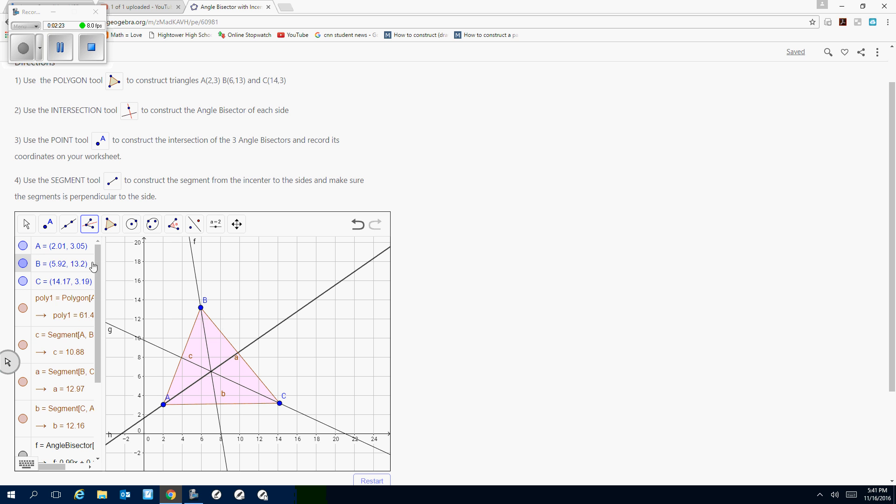
Mark the point where the three angle bisectors meet using the Intersect tool.
click(51, 227)
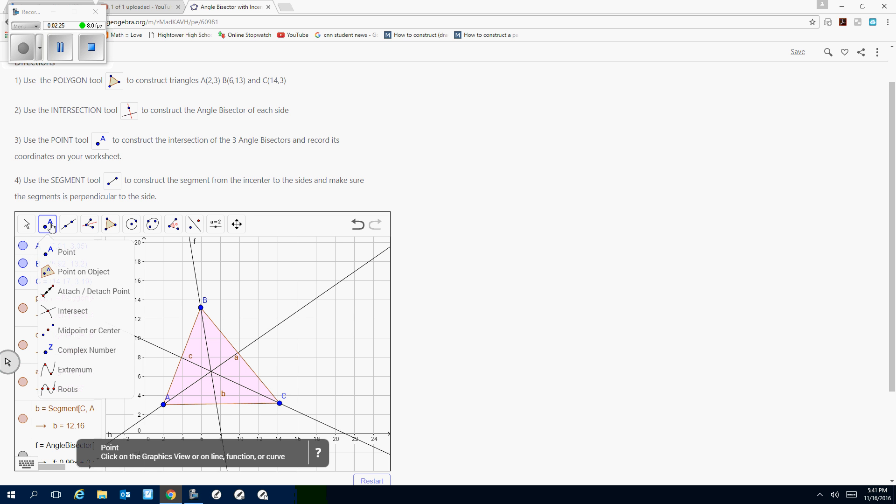
click(73, 313)
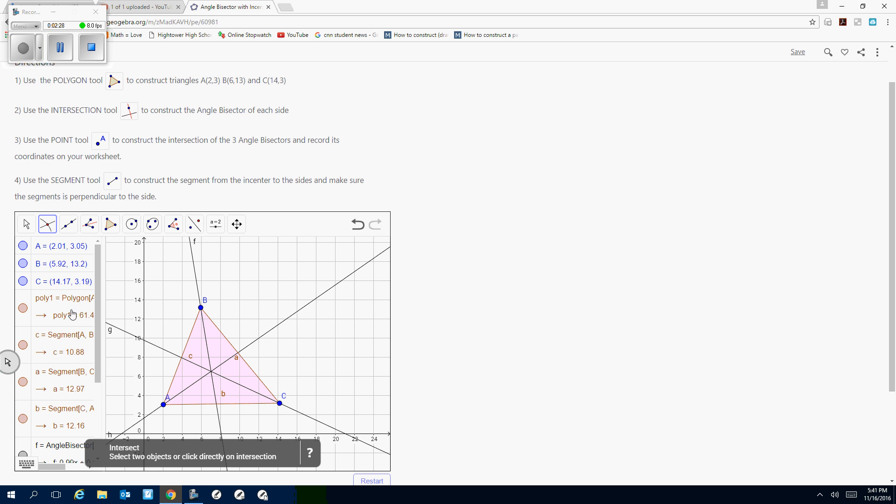
click(212, 371)
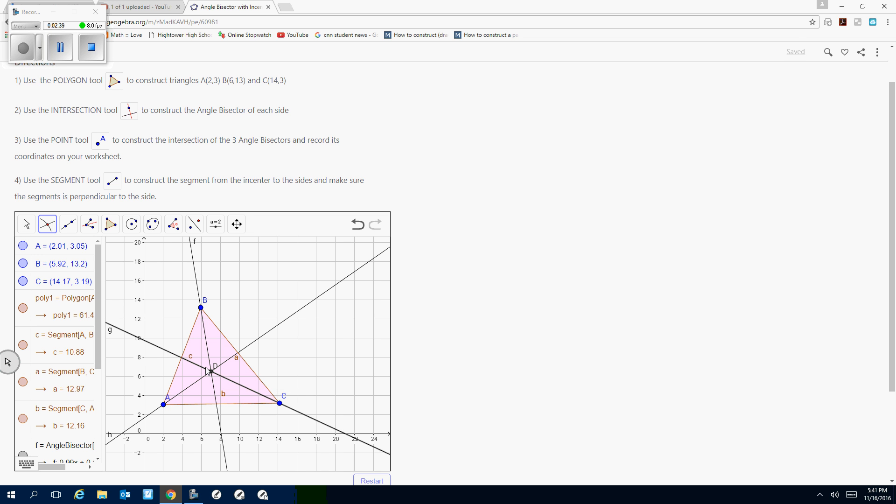
click(222, 336)
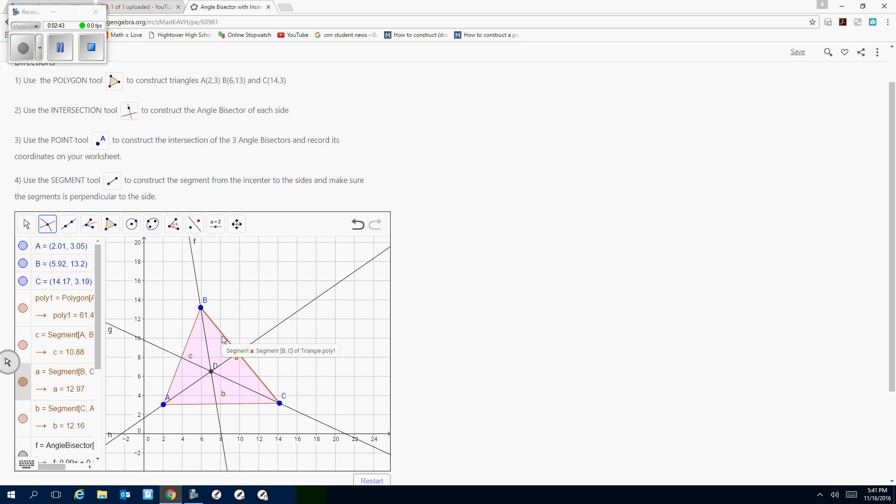
Draw a segment from incenter D to the point where the angle bisector from C crosses side AB.
click(73, 232)
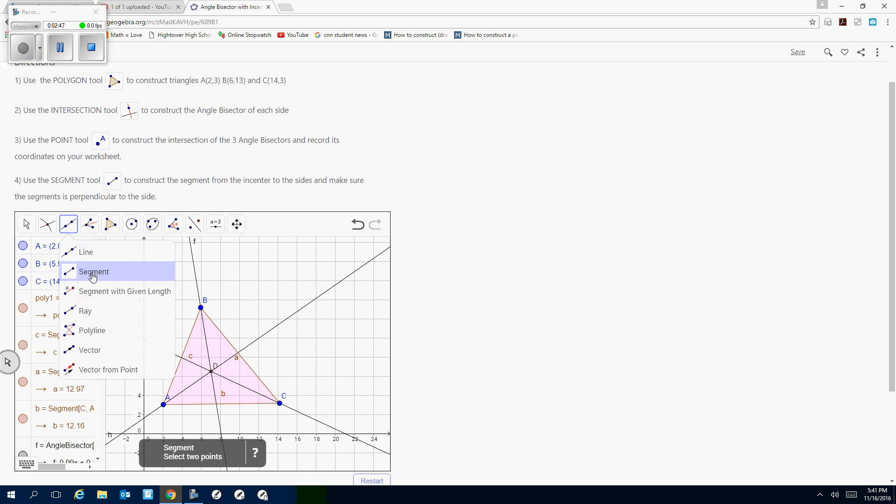
mouse_move(95, 228)
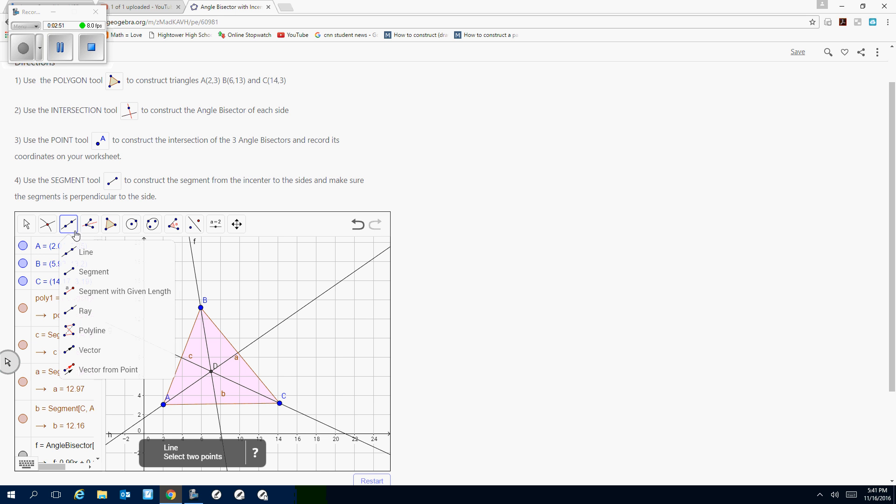
click(80, 273)
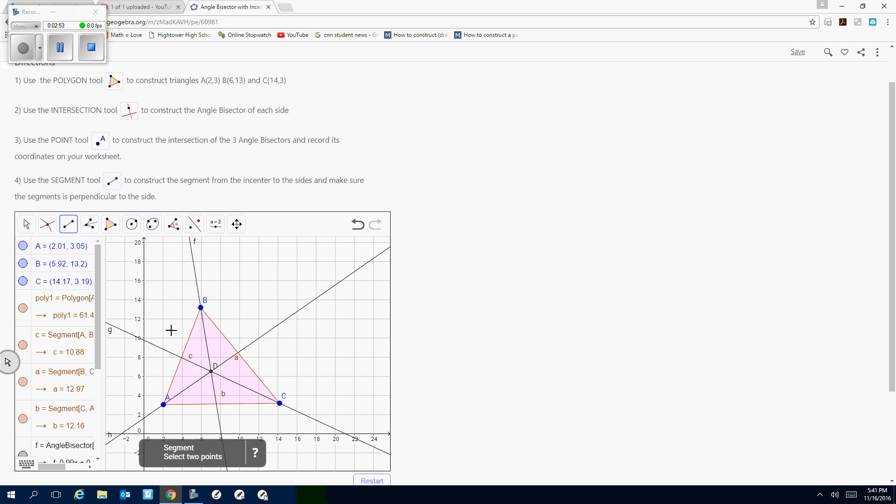
click(211, 371)
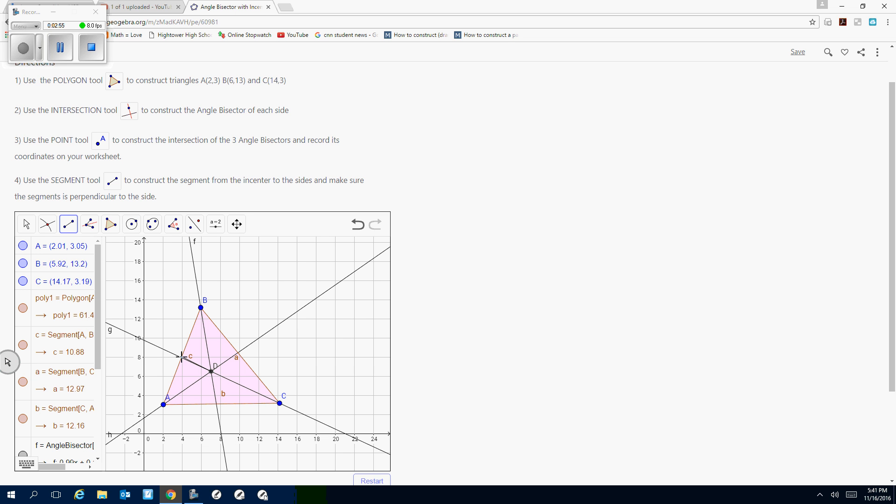
click(181, 357)
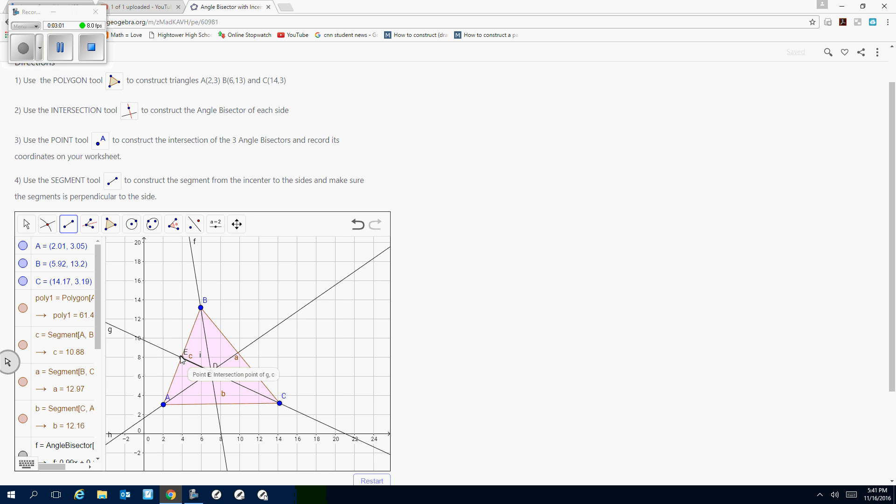
click(48, 225)
mouse_move(68, 232)
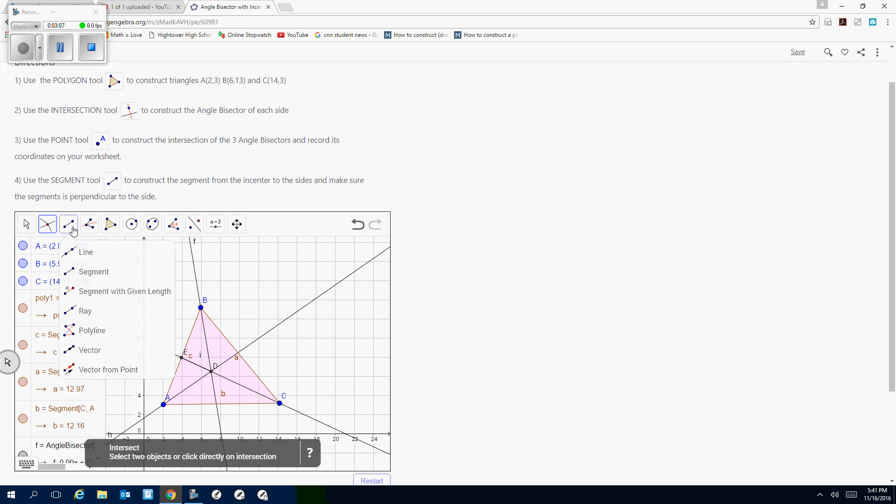
click(60, 46)
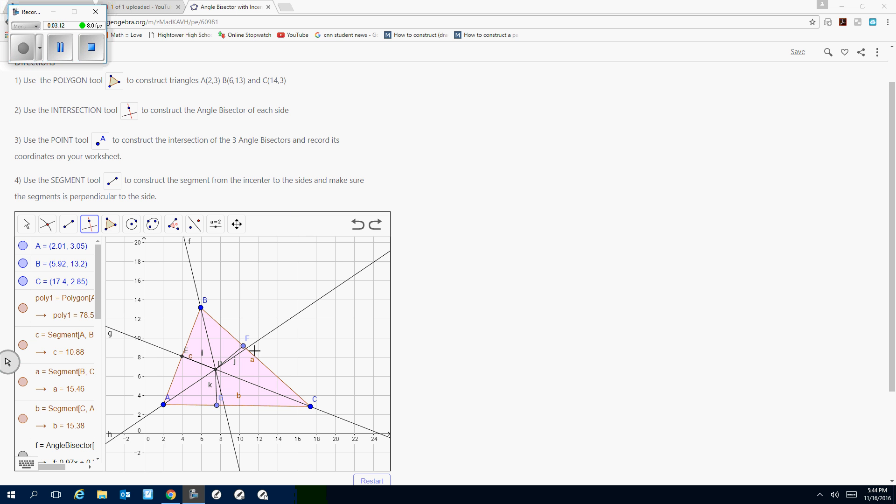
Move vertices C to about (22.82, 6.27), A to about (-1.6, 0.7) and B to about (5.19, 15.5) to reshape the triangle.
click(27, 225)
click(48, 224)
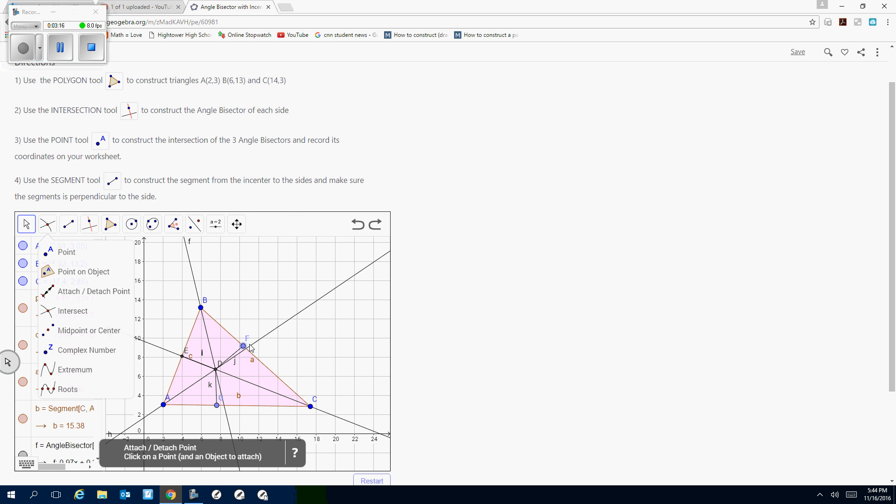
scroll(437, 325, down, 3)
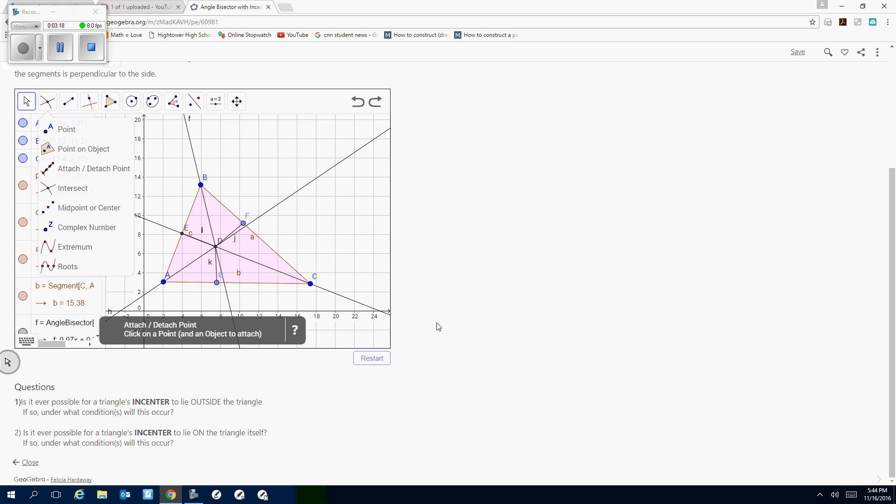
scroll(439, 327, up, 1)
scroll(439, 327, down, 1)
click(26, 104)
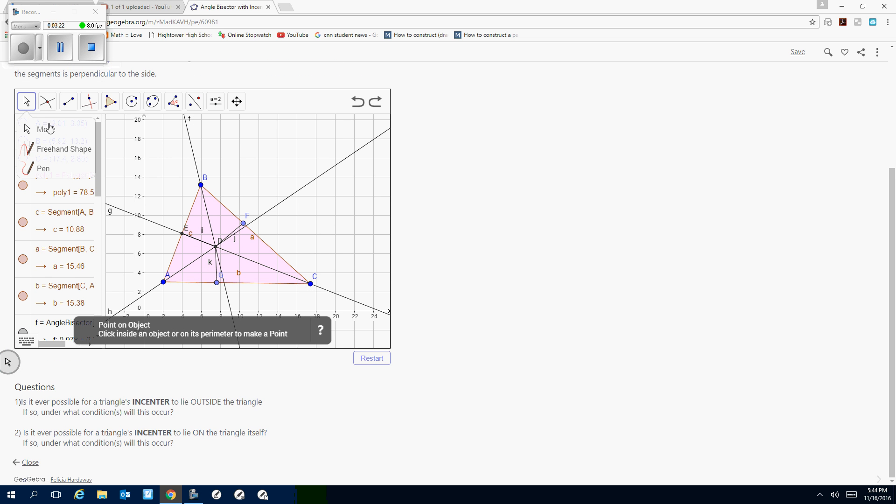
drag(310, 284, 362, 251)
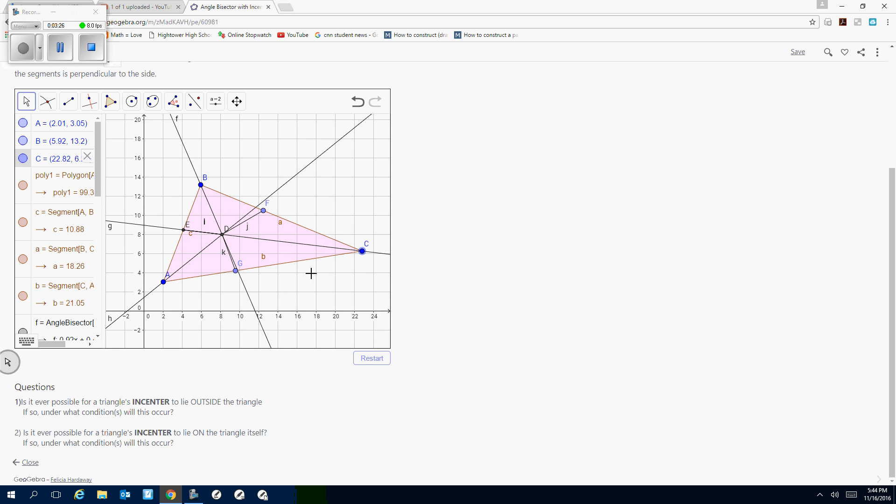
drag(169, 284, 130, 305)
drag(201, 185, 151, 146)
drag(265, 138, 194, 163)
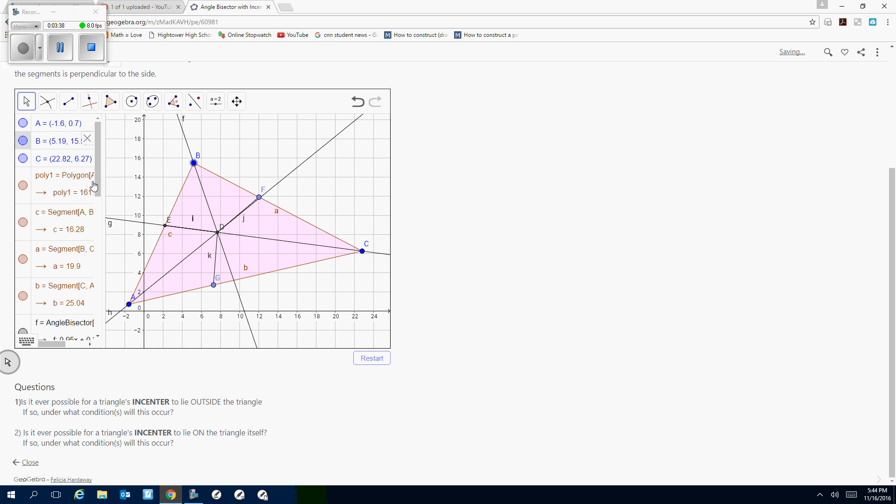
Set the coordinates of vertex A to exactly (2, 3) in its definition.
mouse_move(98, 184)
mouse_down()
mouse_move(95, 261)
mouse_move(100, 178)
mouse_up()
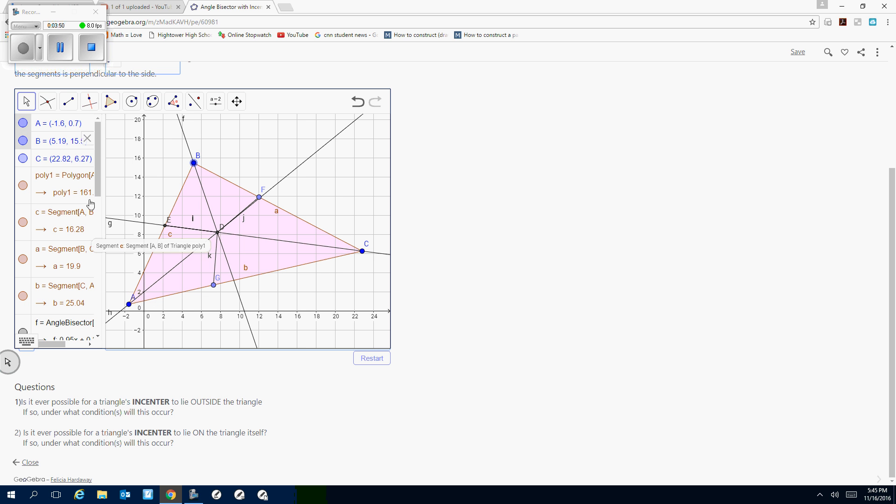
click(66, 123)
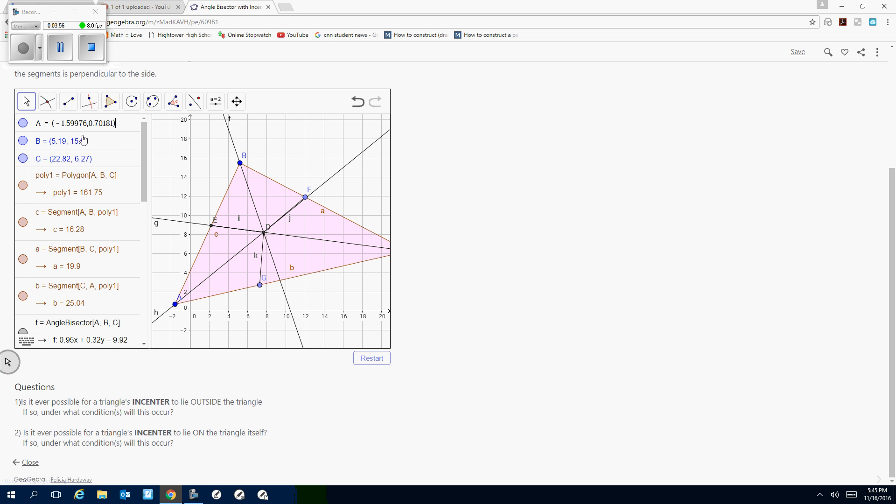
drag(86, 124, 55, 126)
text(2)
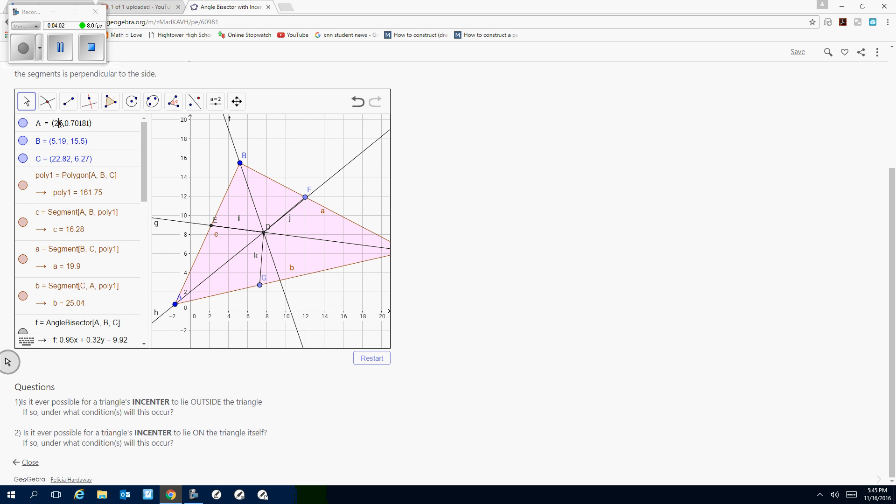
key(Delete)
drag(62, 124, 86, 123)
text(3)
key(Return)
Set the coordinates of vertex B to exactly (6, 13) in its definition.
click(56, 144)
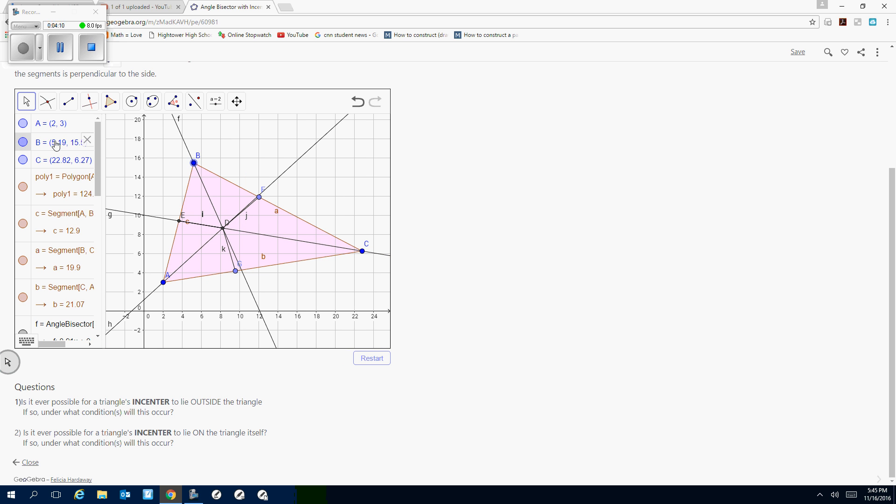
drag(55, 142, 81, 141)
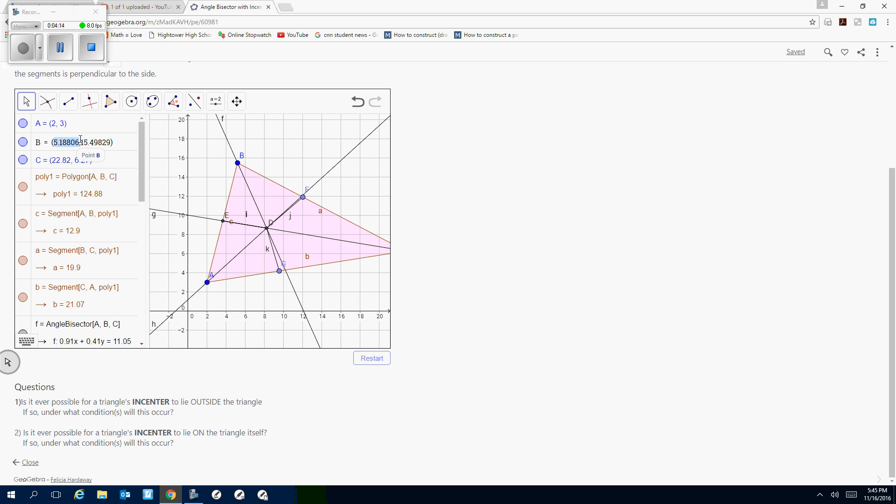
text(6)
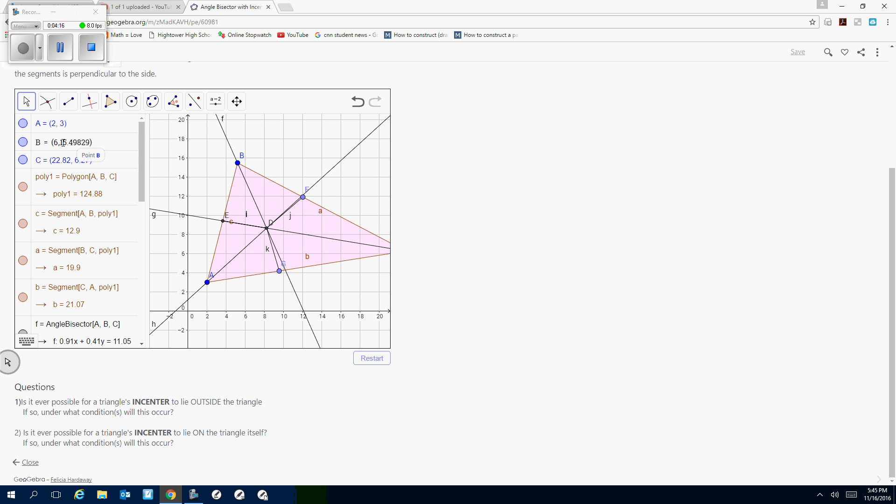
drag(62, 142, 91, 142)
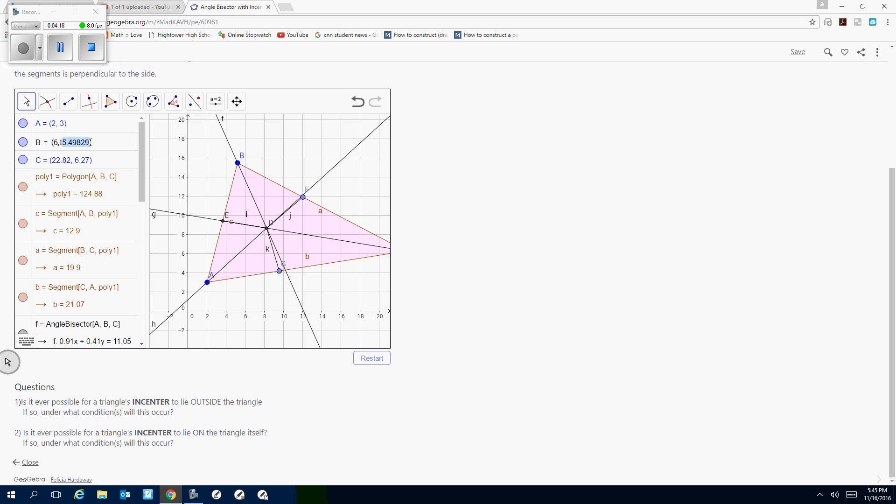
text(1)
key(BackSpace)
text(3)
key(Return)
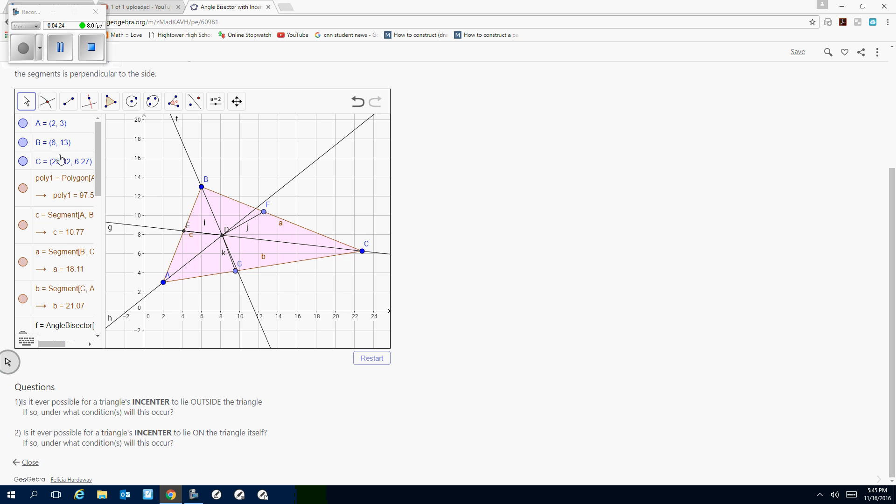
Set the coordinates of vertex C to exactly (14, 3) in its definition.
click(60, 166)
click(56, 162)
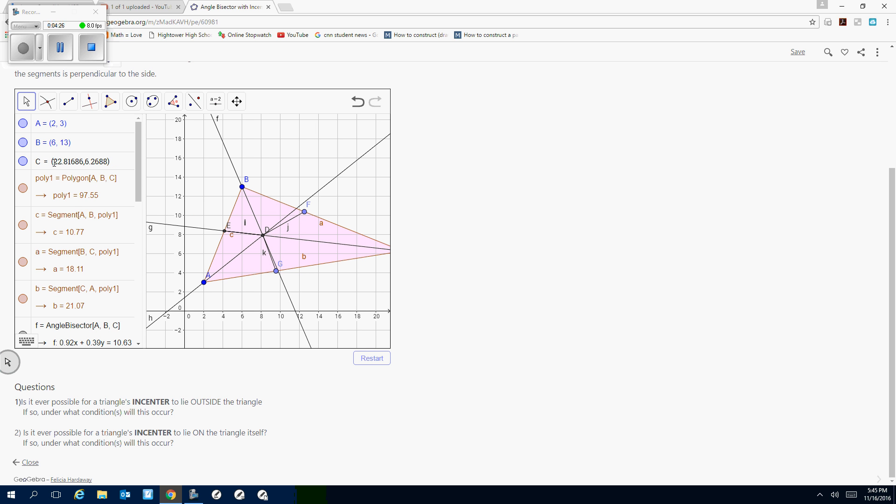
drag(54, 162, 84, 161)
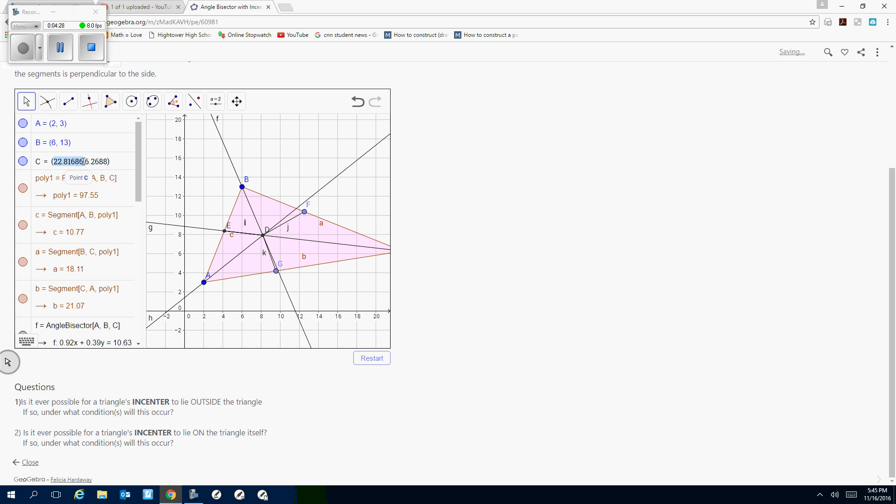
text(14)
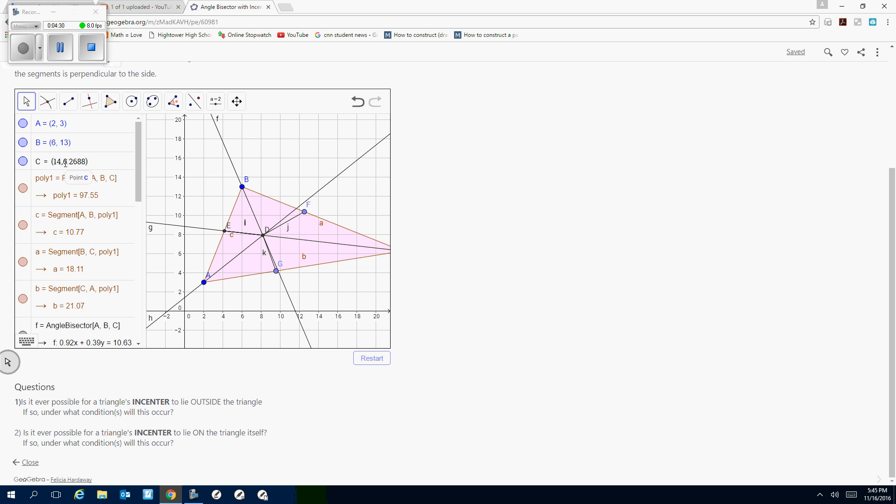
drag(63, 162, 86, 161)
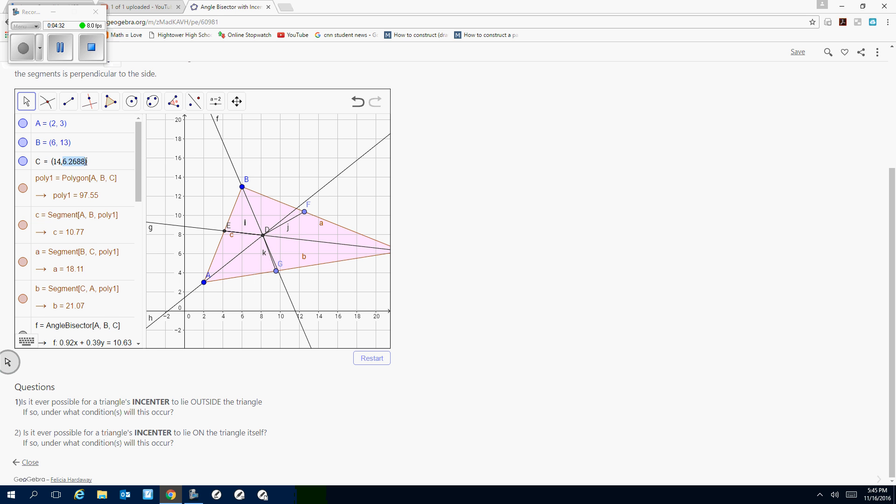
text(3)
key(Return)
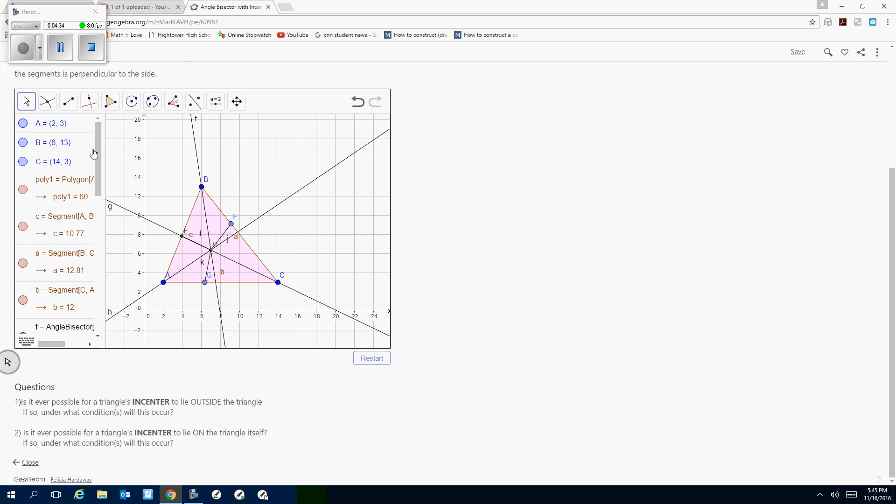
Look through the object definitions for the coordinates of incenter D, and return to the worksheet directions.
drag(94, 161, 88, 236)
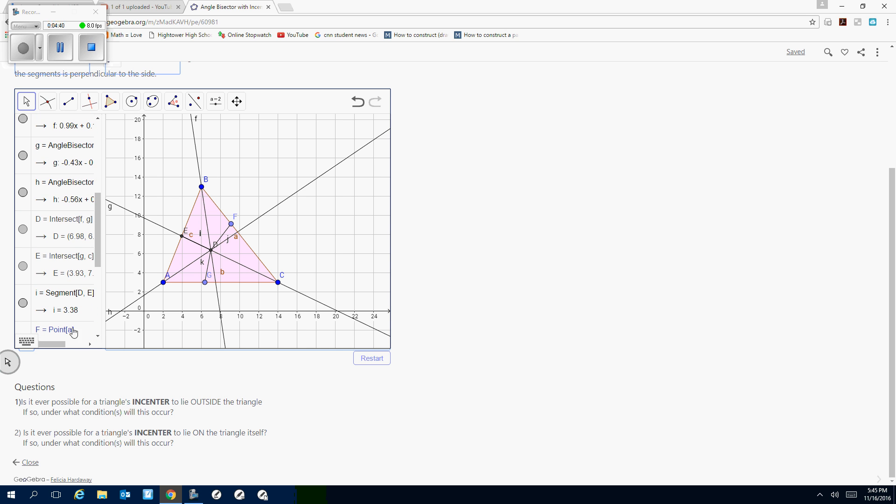
mouse_move(67, 345)
mouse_down()
mouse_move(90, 336)
mouse_move(50, 340)
mouse_up()
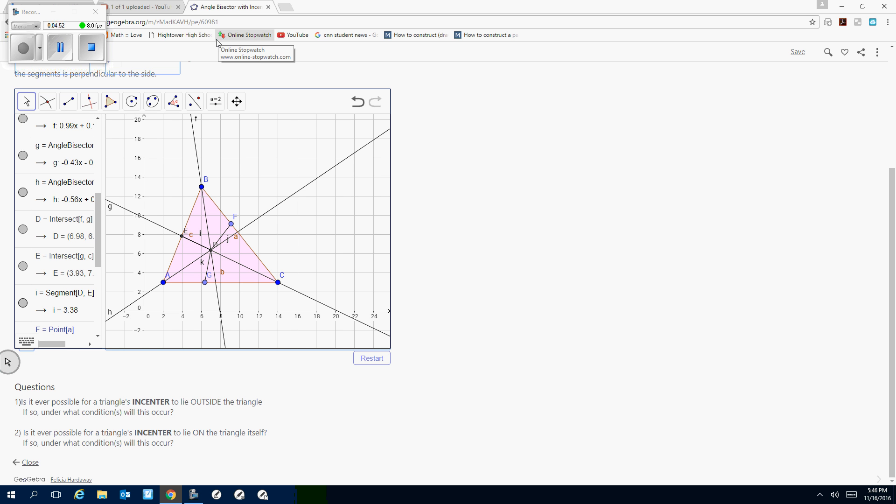
scroll(609, 158, up, 4)
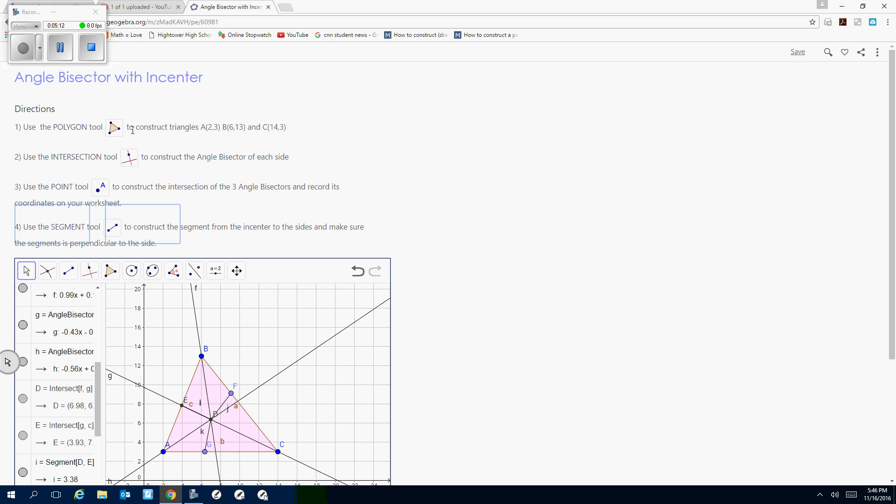
click(557, 190)
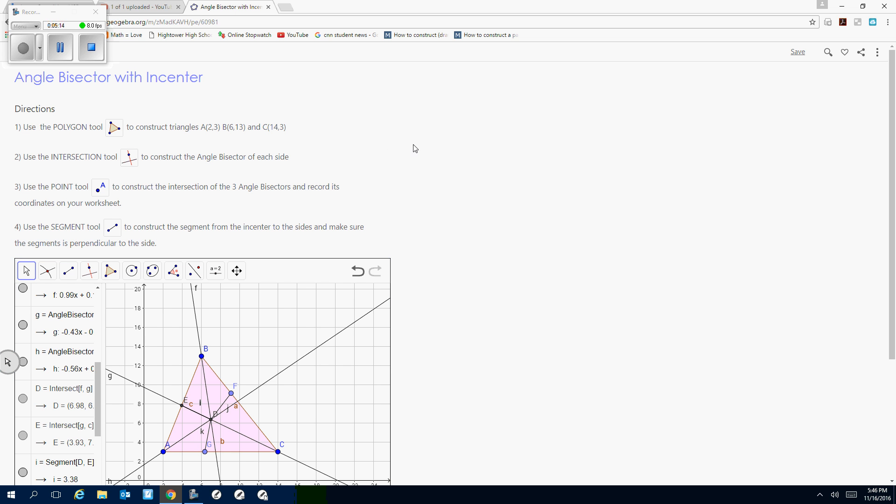
Try to change the worksheet's visibility to Public in the embed sharing options.
click(878, 53)
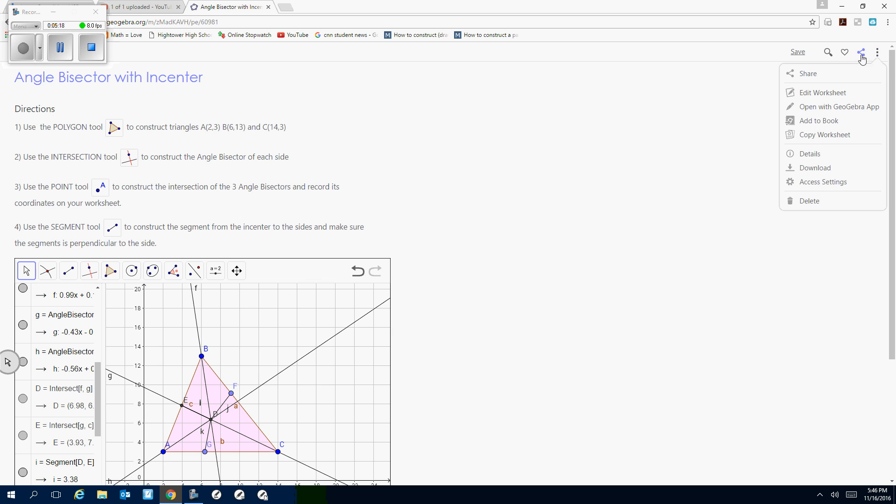
click(862, 55)
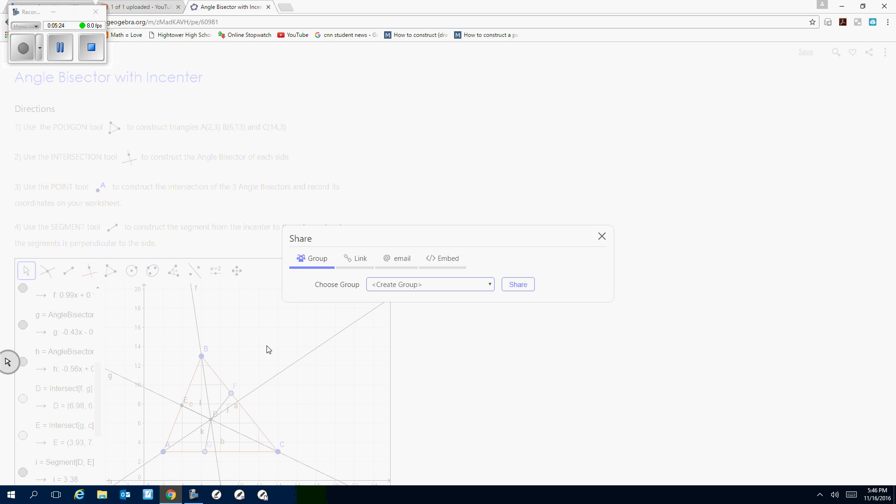
click(452, 260)
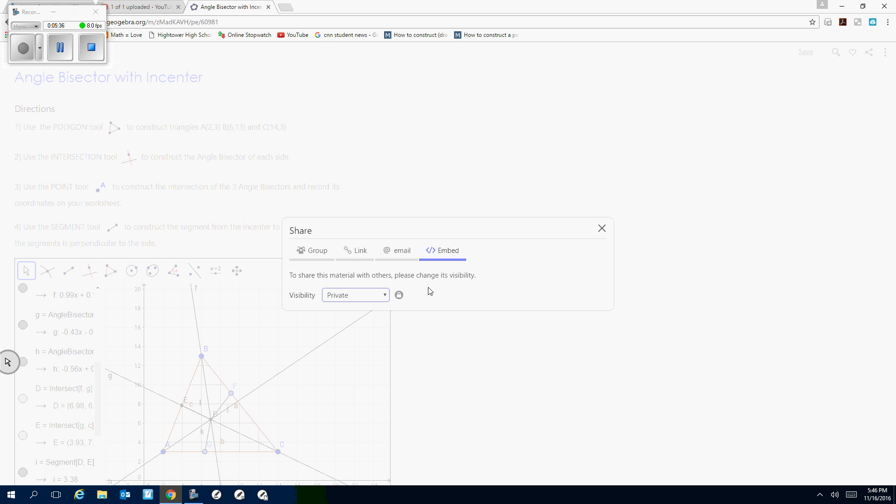
click(381, 296)
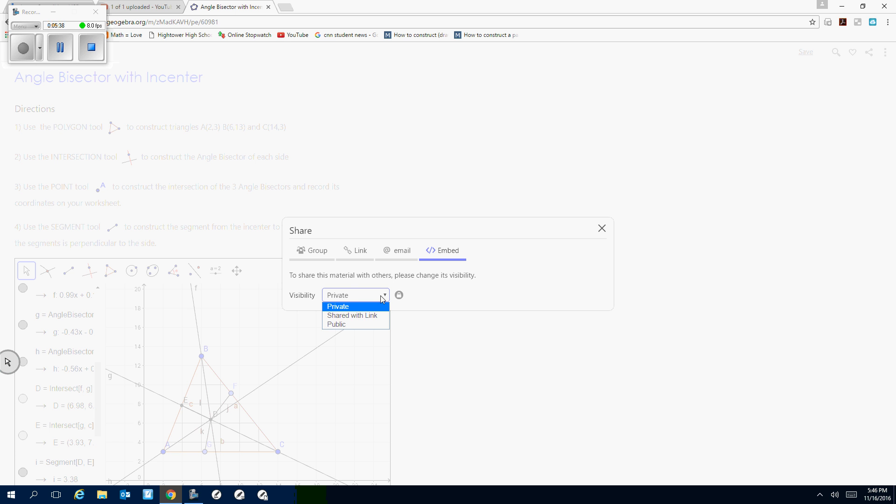
click(373, 330)
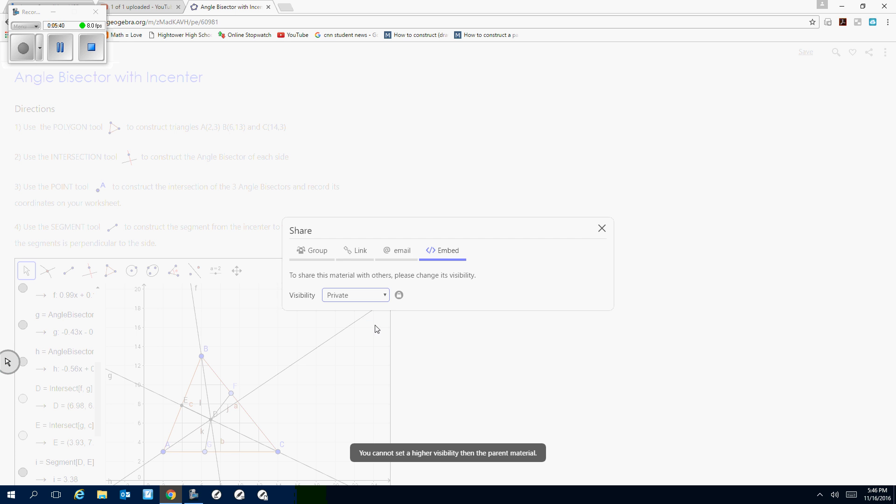